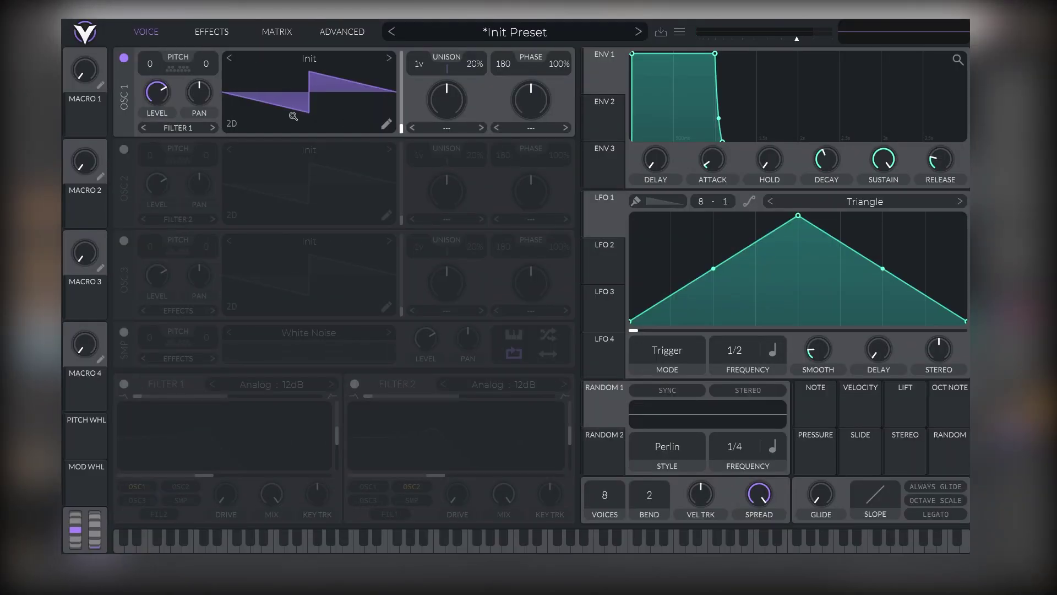
Load the Water Razor wavetable from the Glorkglunk collection into oscillator 1
left_click(302, 60)
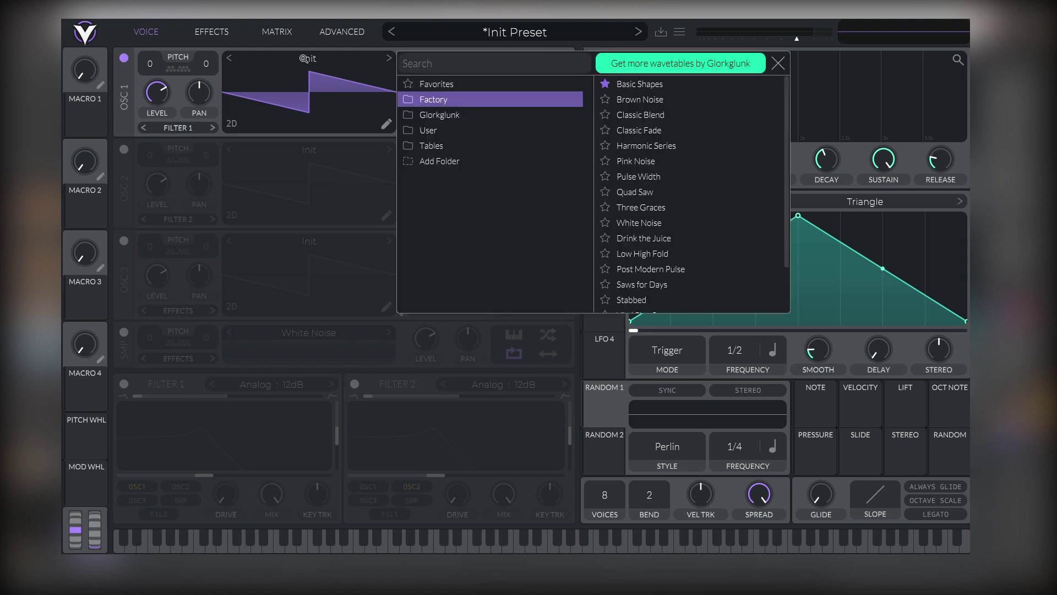
left_click(438, 114)
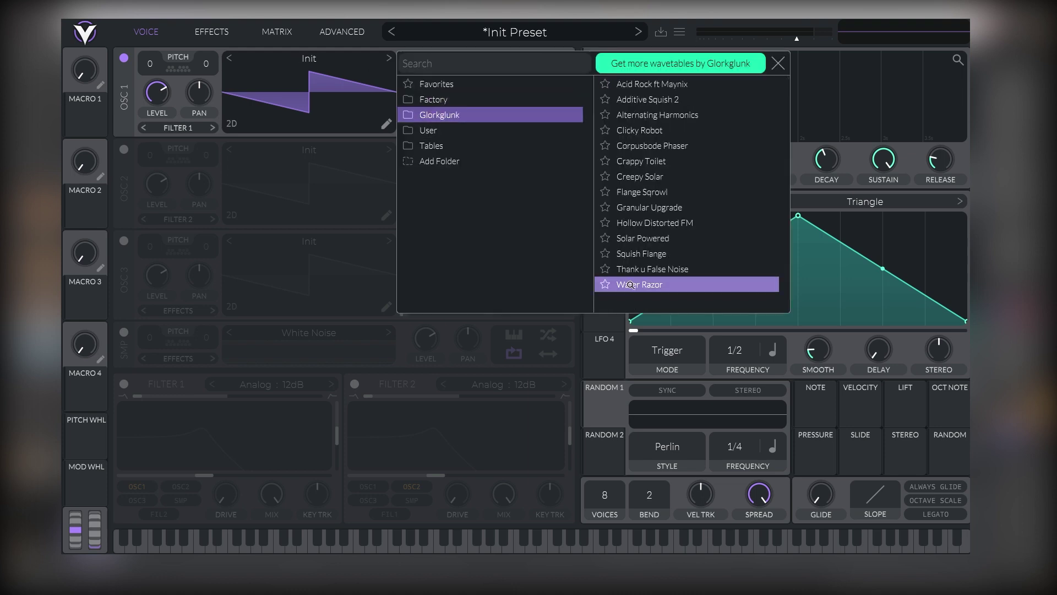
left_click(630, 284)
left_click(319, 145)
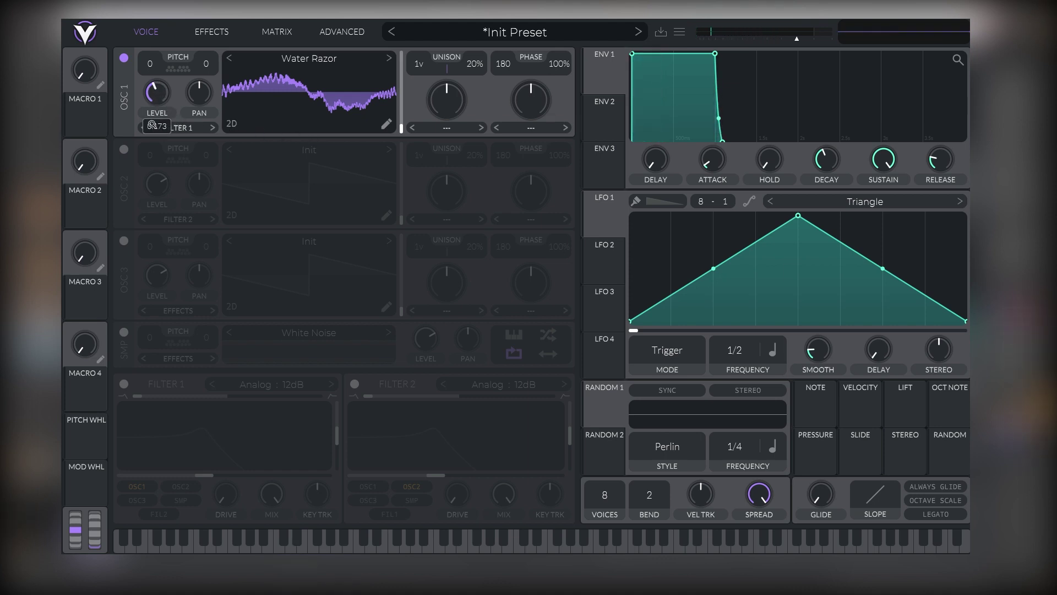
Turn on oscillator 2 and load the Factory Basic Shapes sine wavetable into it
left_click(124, 150)
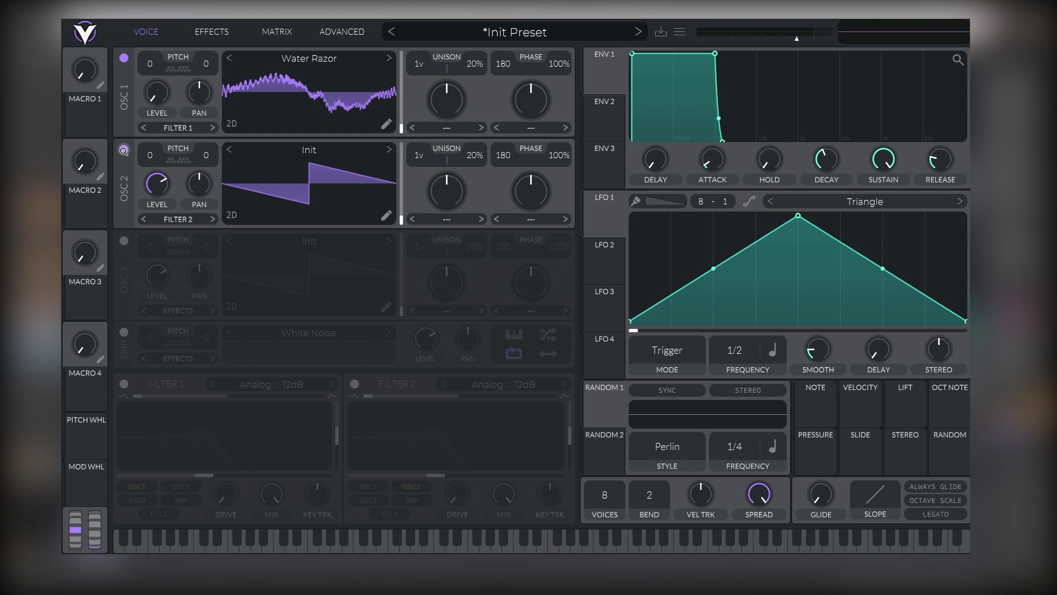
left_click(315, 153)
left_click(437, 190)
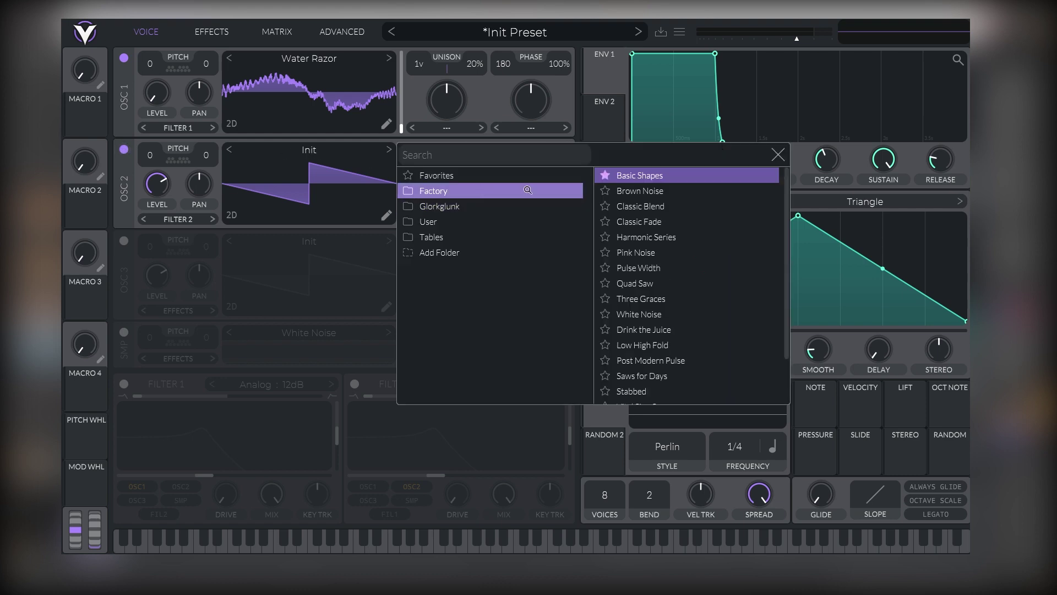
left_click(640, 176)
left_click(308, 138)
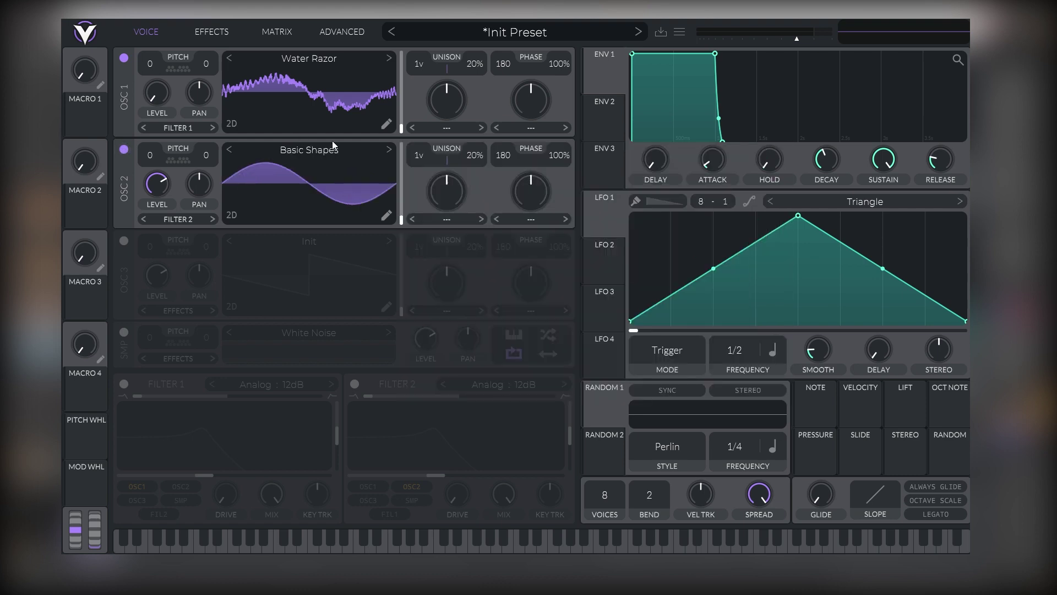
Set oscillator 2 to FM OSC 1 mode and raise the FM amount slightly
left_click(528, 219)
left_click(561, 373)
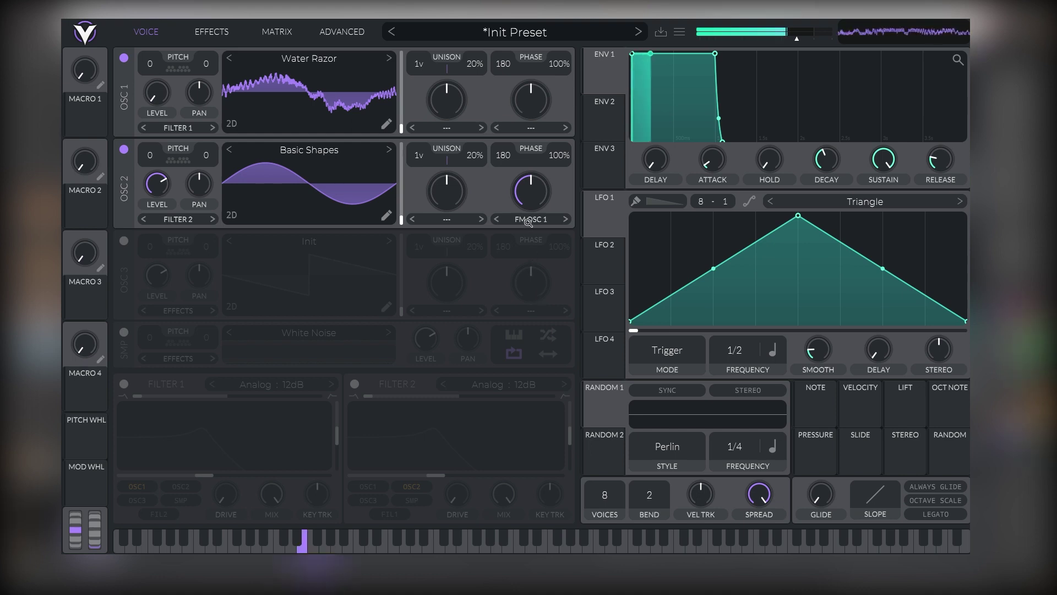
left_click_drag(531, 191, 530, 185)
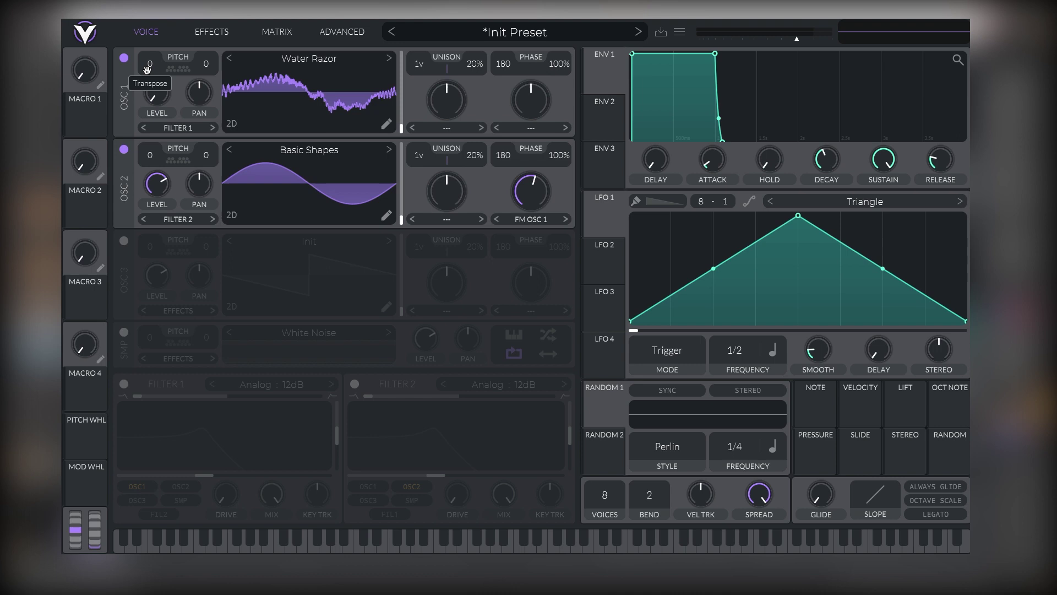
Transpose oscillator 1 up 12 semitones, zero both phase randomizations, and set phase 229 and frame 256
left_click_drag(146, 69, 146, 49)
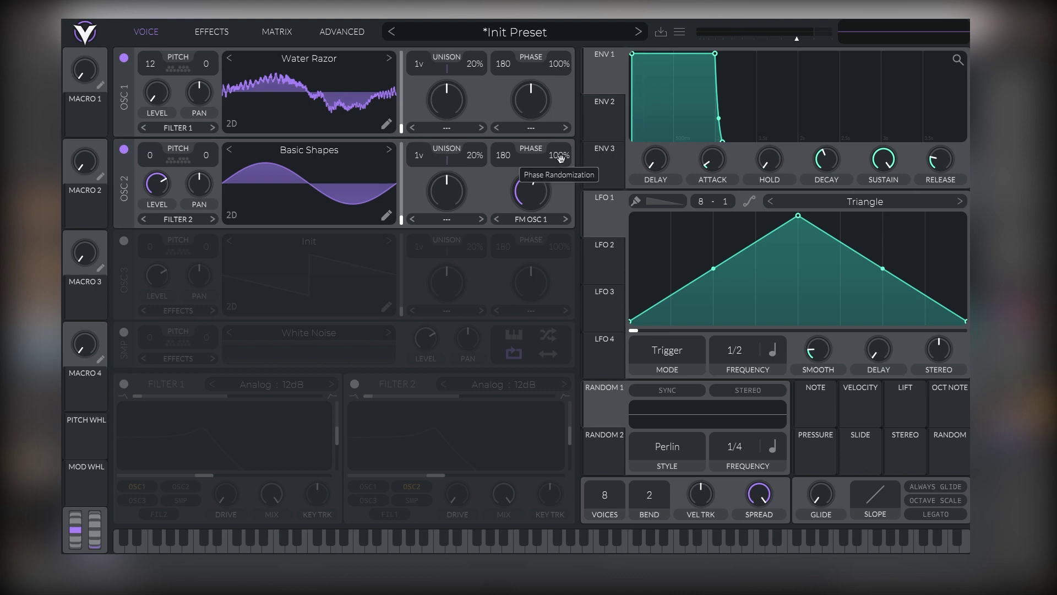
left_click_drag(557, 241, 545, 305)
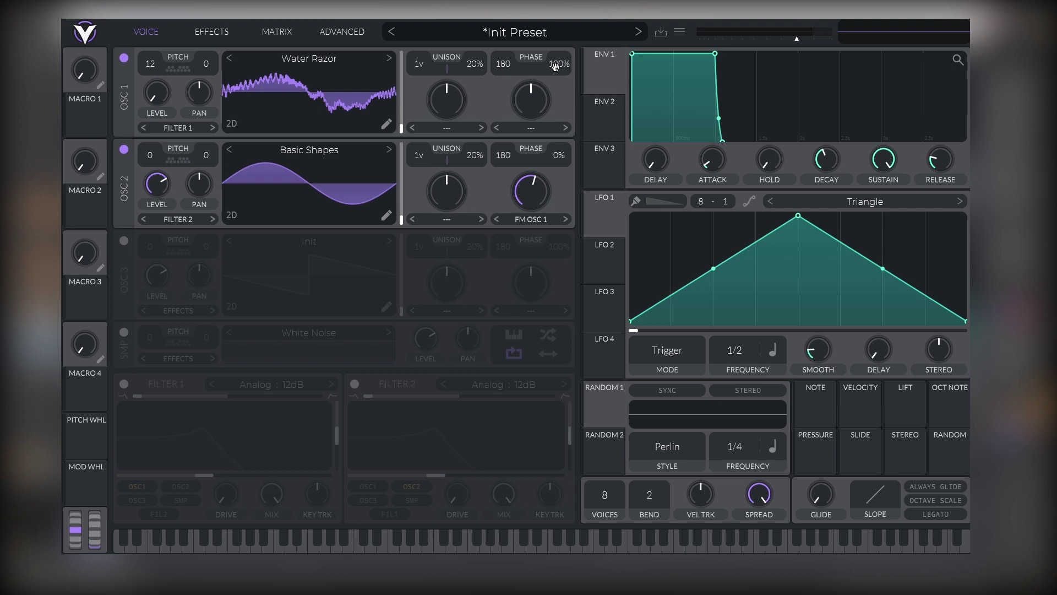
left_click_drag(555, 66, 545, 285)
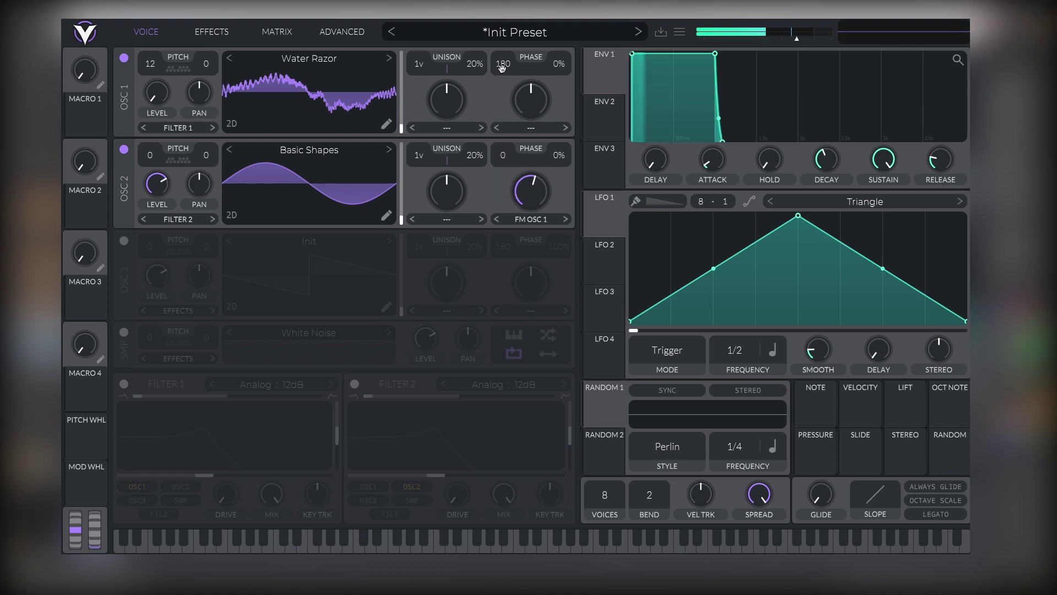
mouse_move(503, 64)
left_mouse_down()
mouse_move(502, 97)
mouse_move(511, 59)
left_mouse_up()
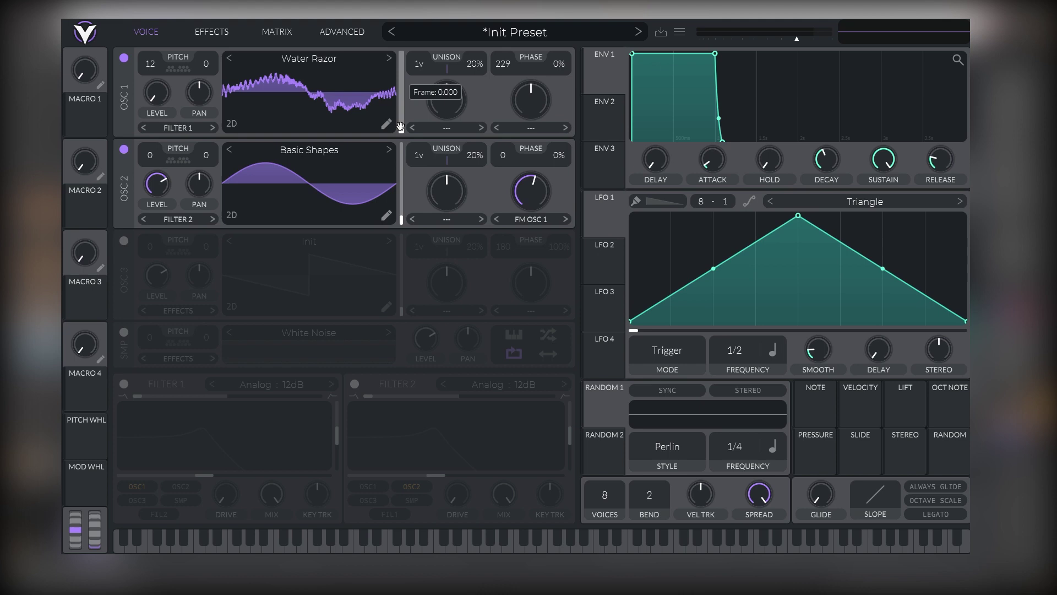
left_click_drag(401, 126, 396, 33)
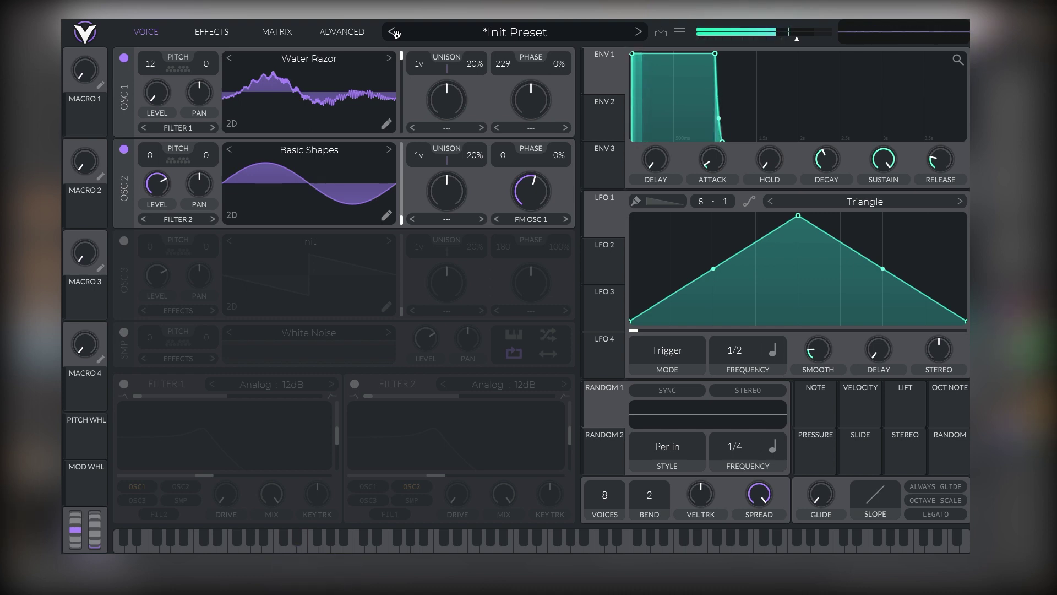
Enable the sampler with the BART sample at a level of about 0.046
left_click(126, 333)
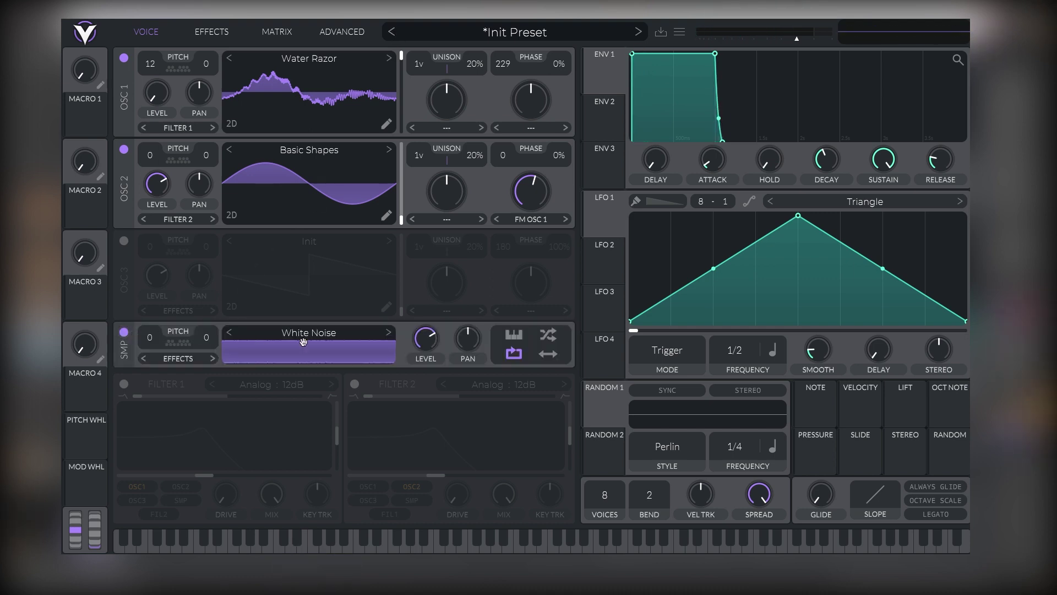
left_click(388, 333)
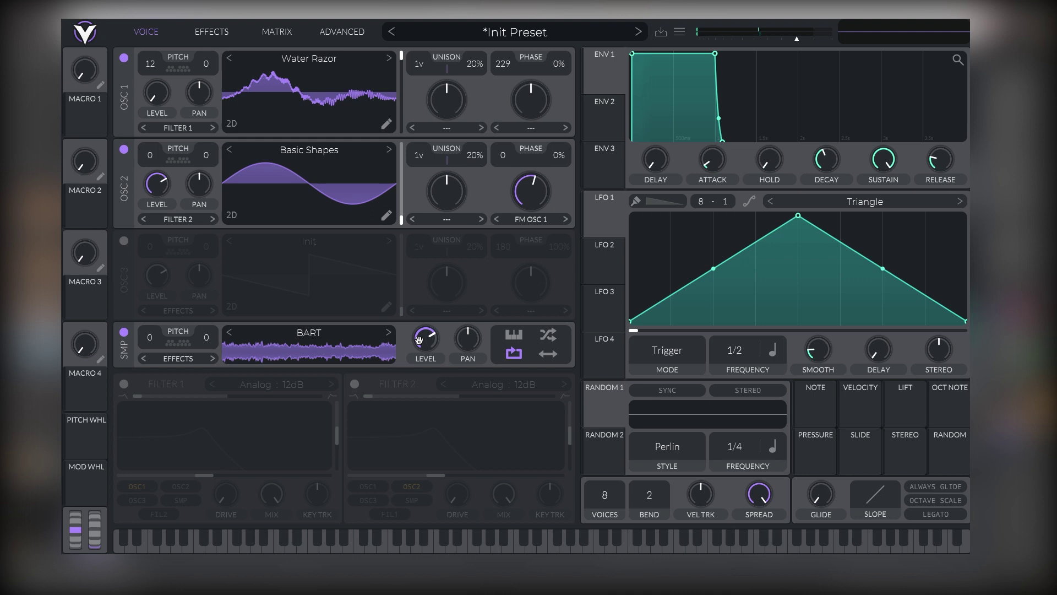
left_click_drag(423, 344, 410, 414)
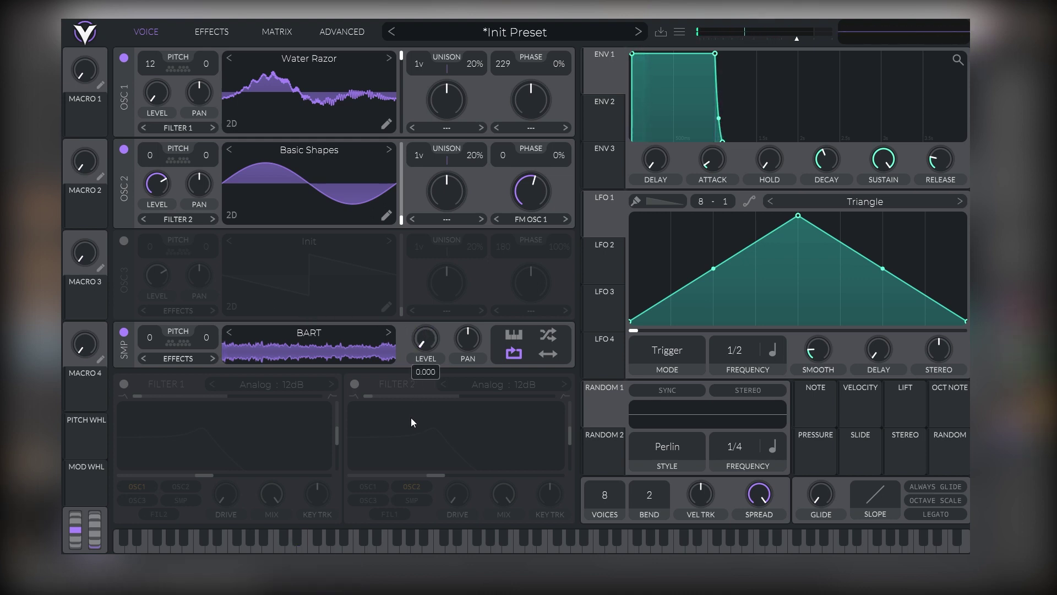
left_click_drag(411, 417, 356, 483)
Turn on Filter 1 in Analog 24dB mode with ~20% resonance, lower cutoff, and oscillator 2 input
left_click(125, 388)
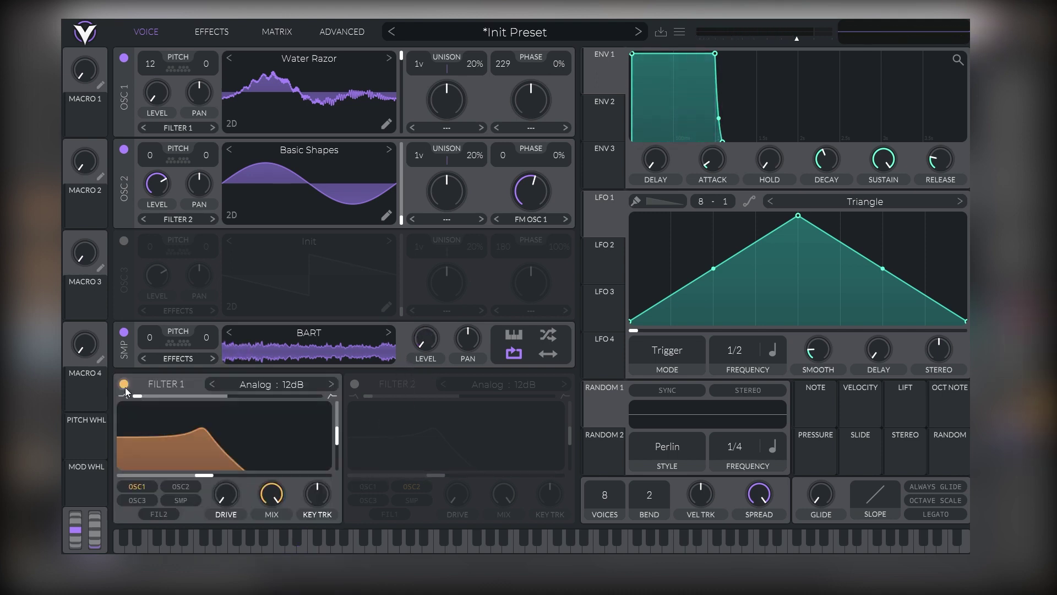
left_click(330, 384)
left_click_drag(339, 433, 336, 459)
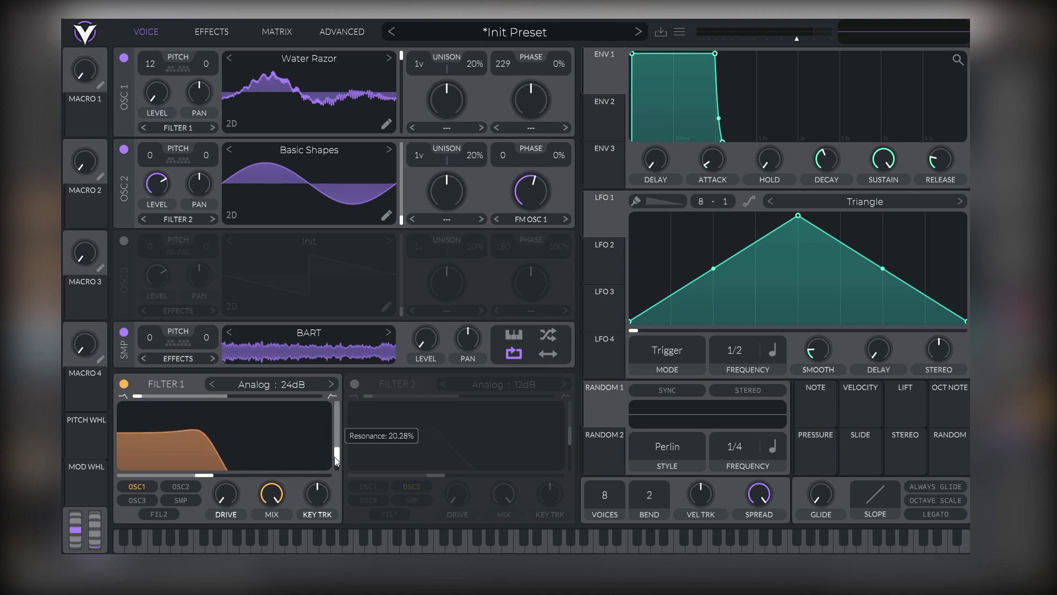
mouse_move(205, 476)
left_mouse_down()
mouse_move(158, 478)
mouse_move(184, 488)
mouse_move(265, 462)
mouse_move(203, 465)
left_mouse_up()
left_click(183, 488)
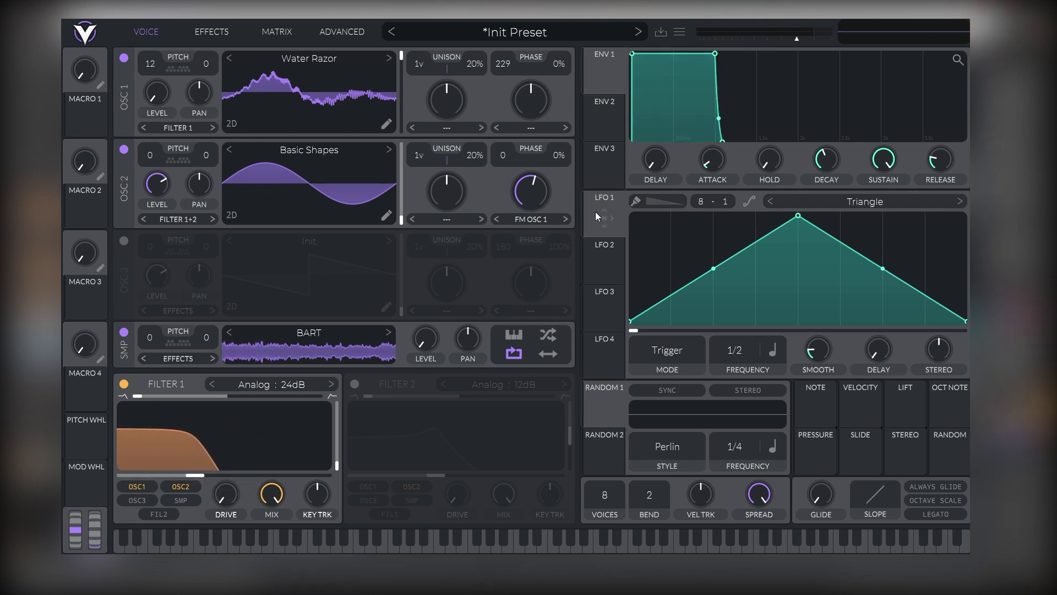
Route LFO 1 to Filter 1 and the sampler level at 0.370, reshaping it into a spiky decay
mouse_move(602, 218)
left_mouse_down()
mouse_move(562, 300)
mouse_move(193, 475)
left_mouse_up()
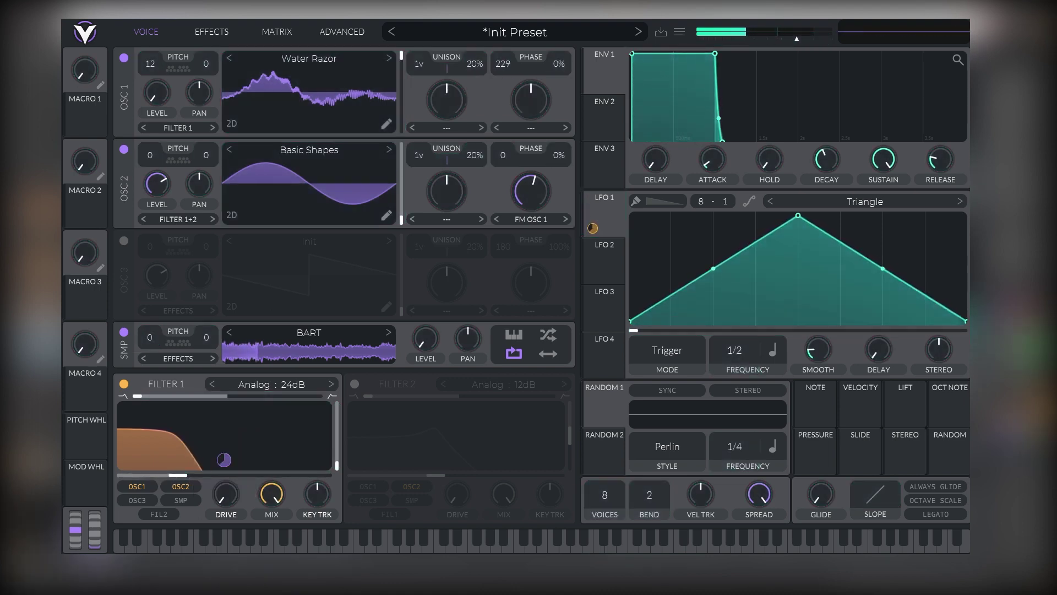
left_click_drag(799, 221, 699, 276)
double_click(764, 313)
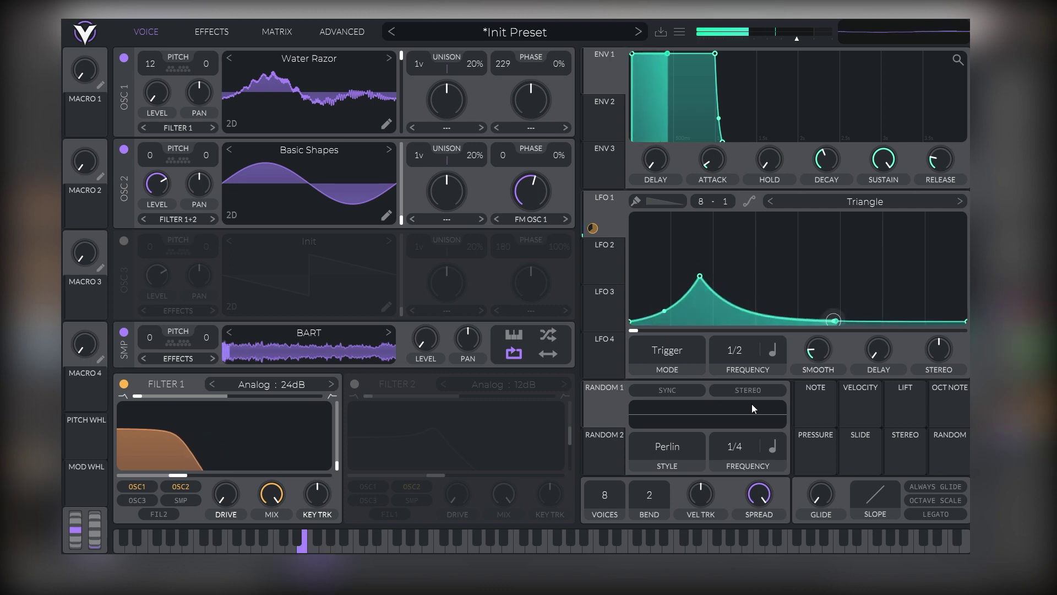
left_click_drag(765, 318, 776, 325)
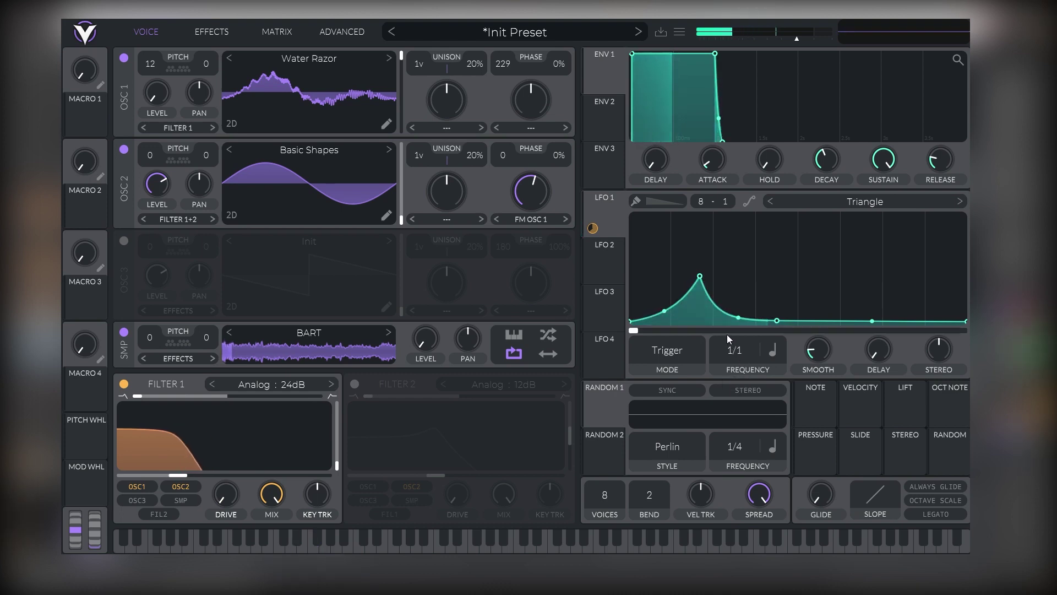
left_click_drag(592, 228, 421, 343)
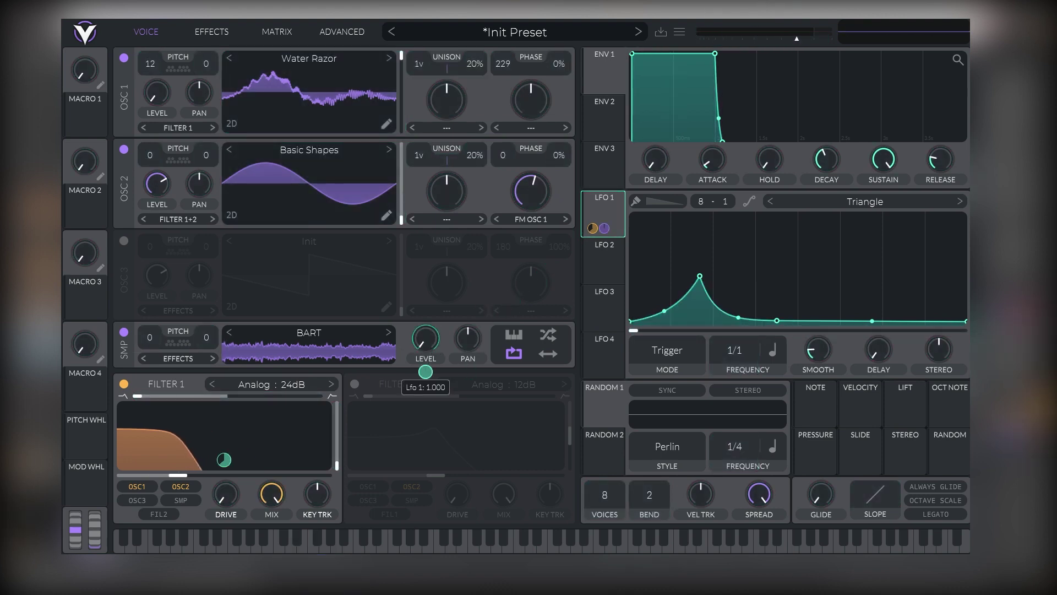
left_click_drag(425, 371, 428, 405)
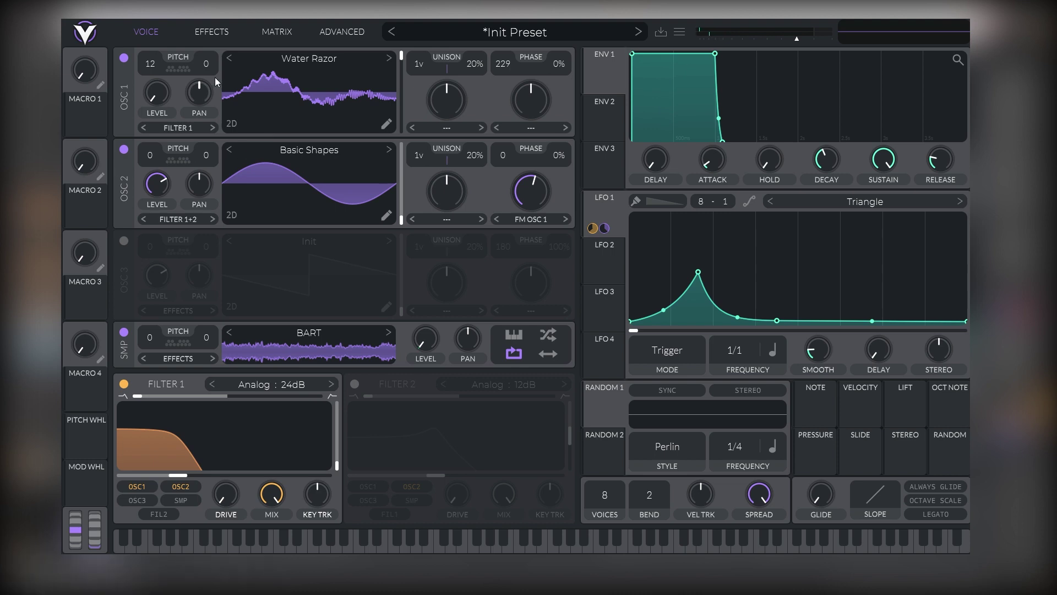
Turn on the chorus, set its spread to zero and its cutoff to about 85
left_click(211, 32)
left_click(122, 59)
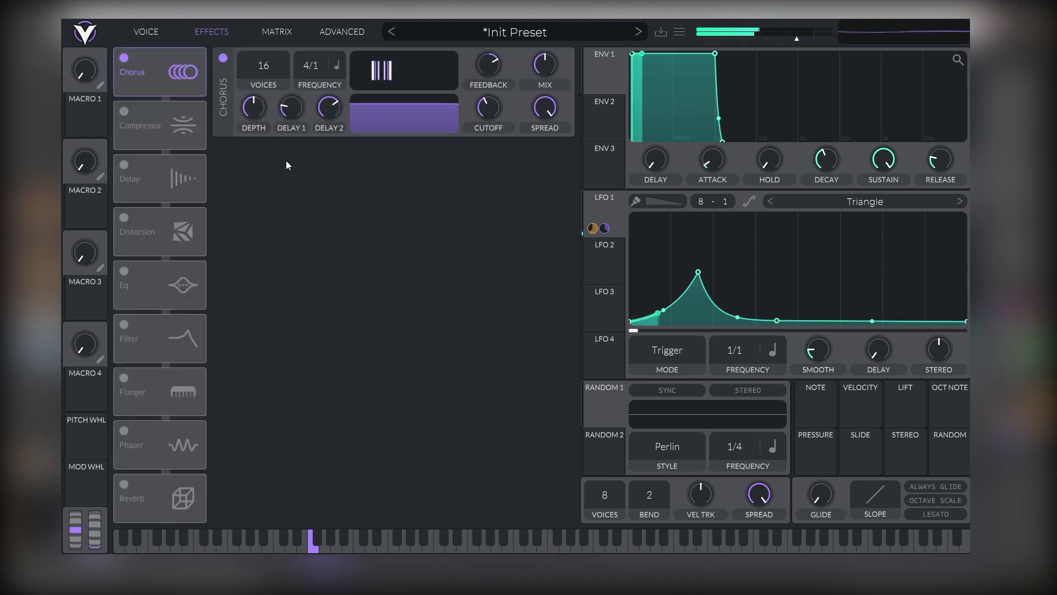
scroll(273, 60, "down", 4)
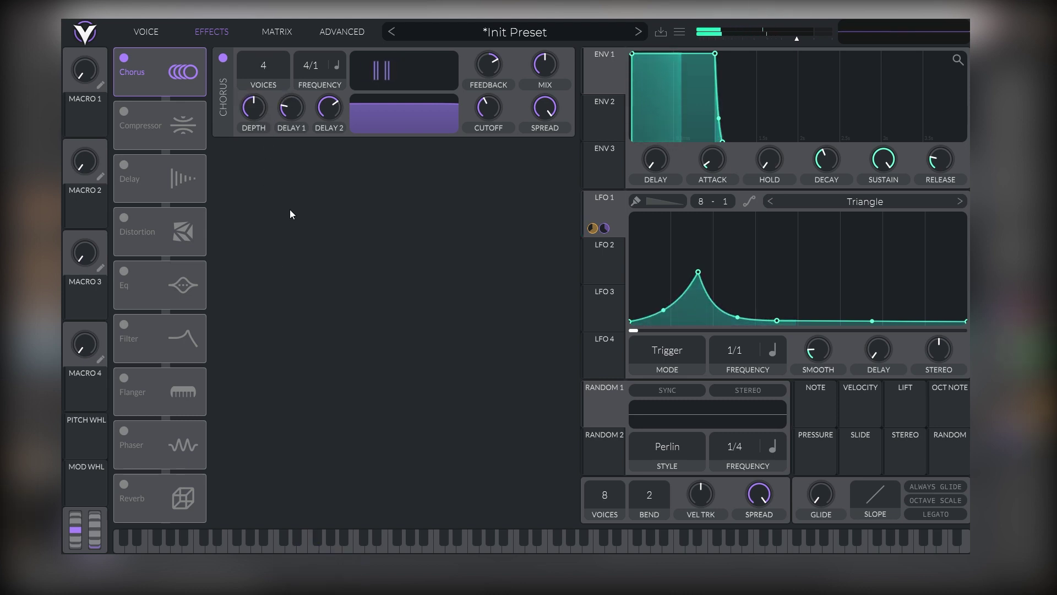
left_click_drag(543, 109, 512, 237)
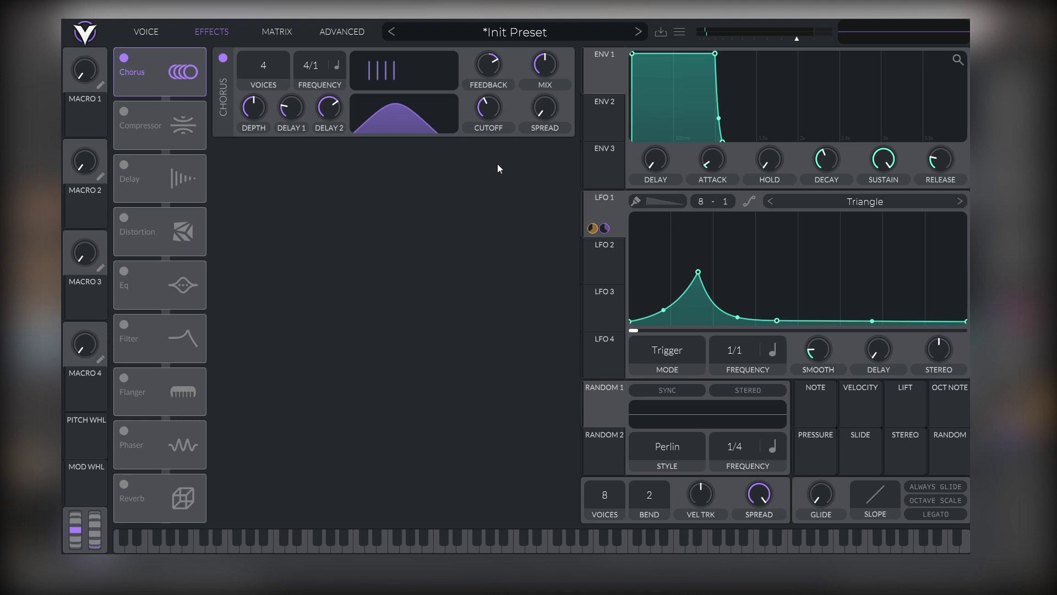
left_click_drag(491, 114, 494, 94)
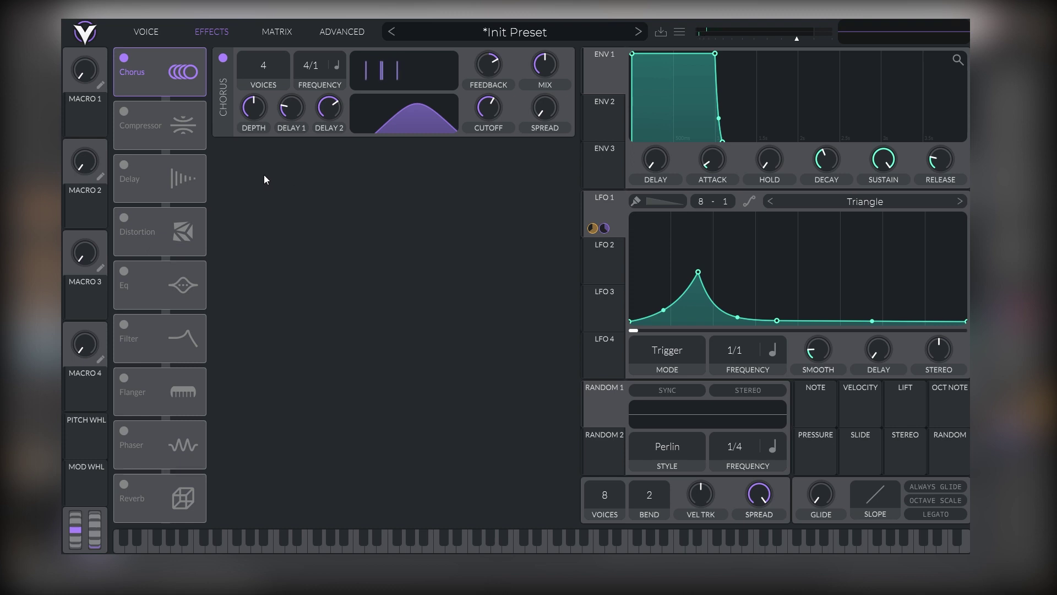
Switch on the Soft Clip distortion and raise its drive to 25.80 dB
left_click(124, 218)
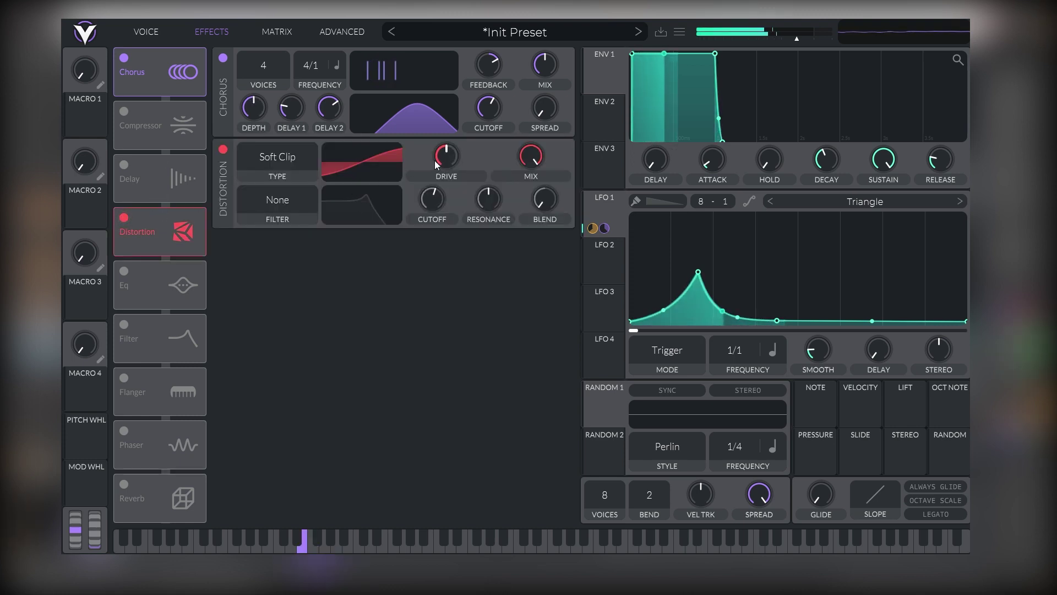
left_click_drag(435, 164, 448, 126)
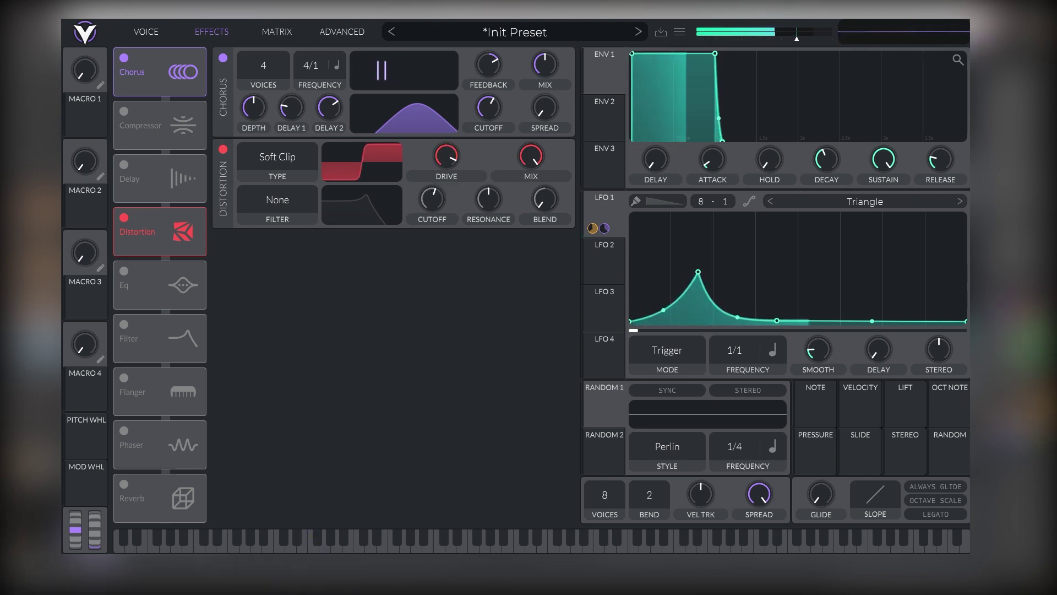
left_click_drag(451, 164, 451, 161)
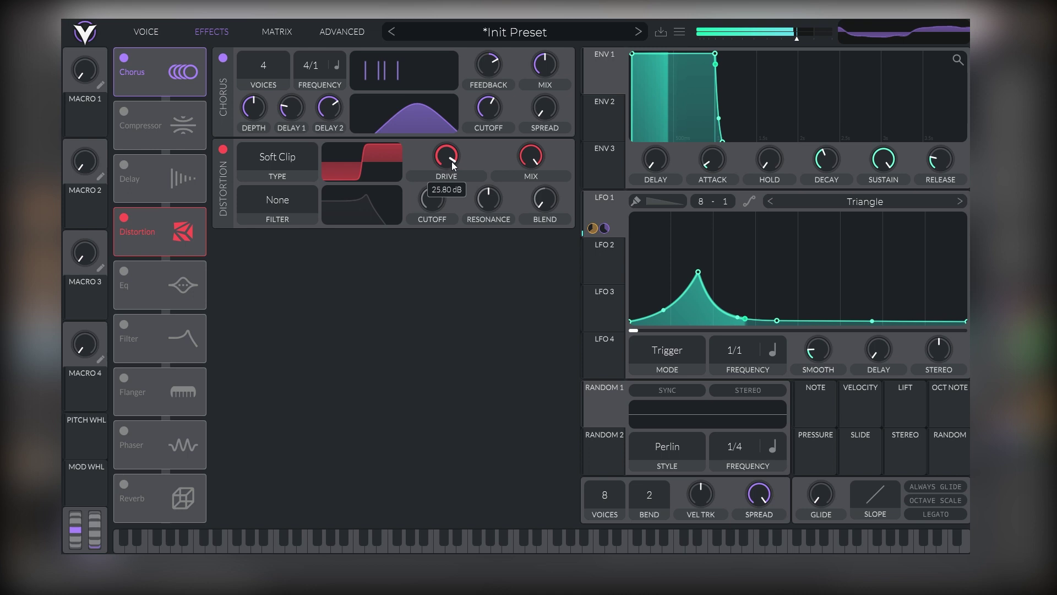
Enable the multiband compressor and the reverb, moving the reverb ahead of the phaser
left_click(123, 112)
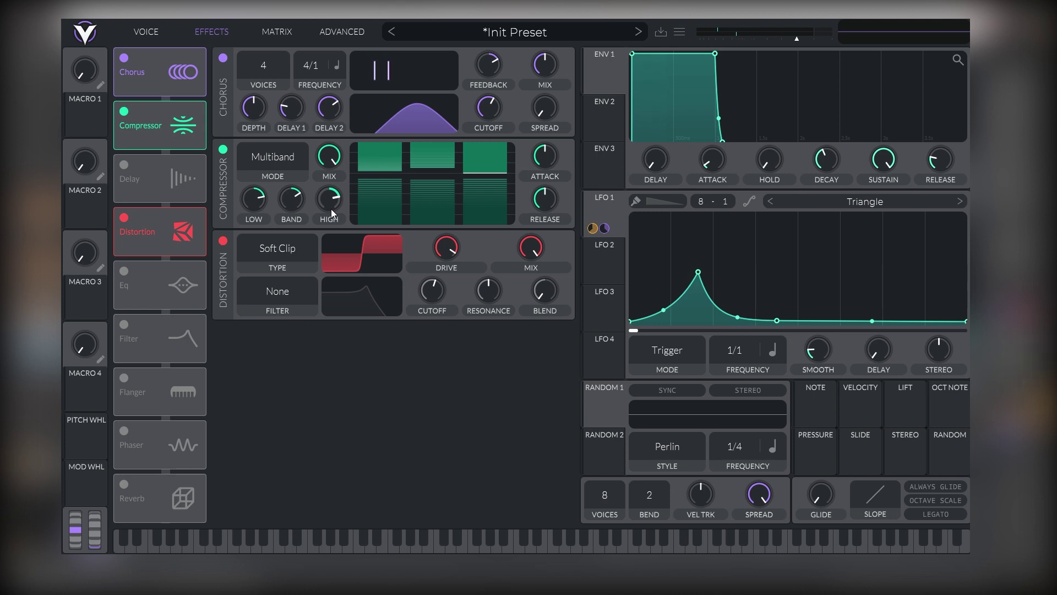
left_click(127, 483)
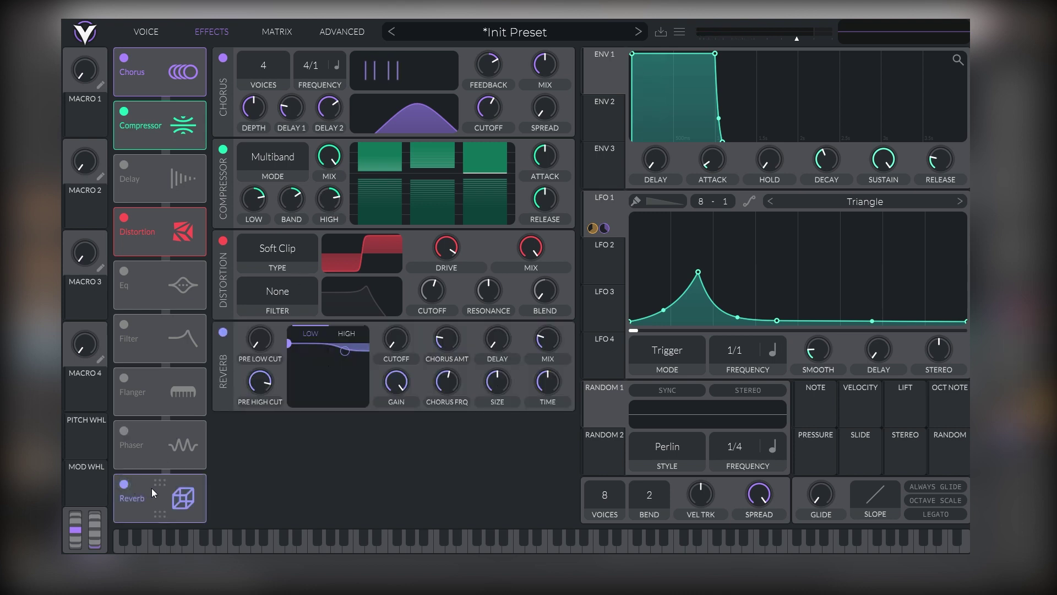
left_click_drag(151, 488, 155, 431)
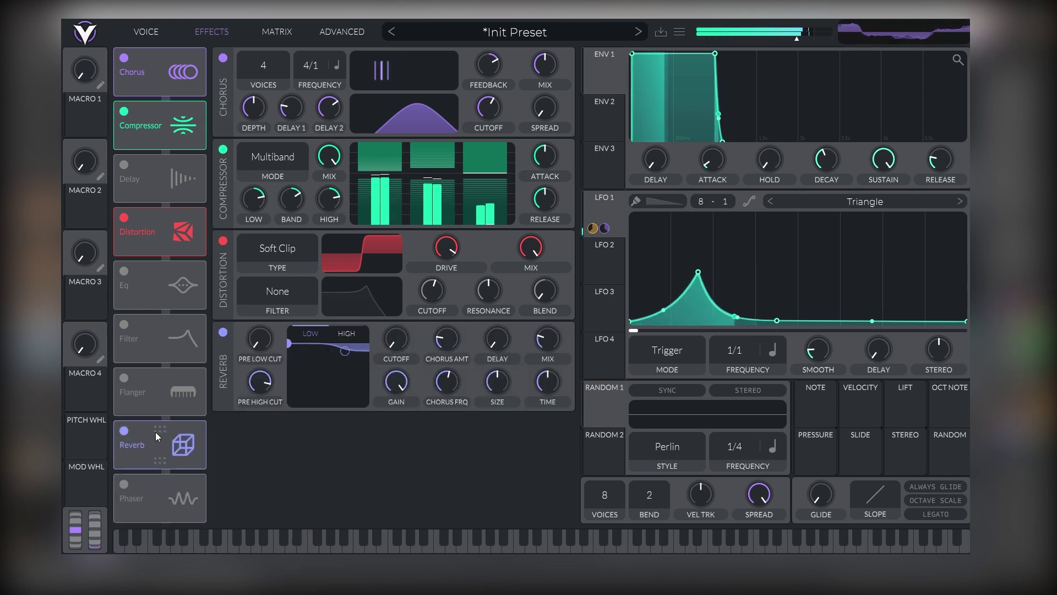
Enable the EQ as the last effect and boost its high band by 4.5 dB
mouse_move(544, 387)
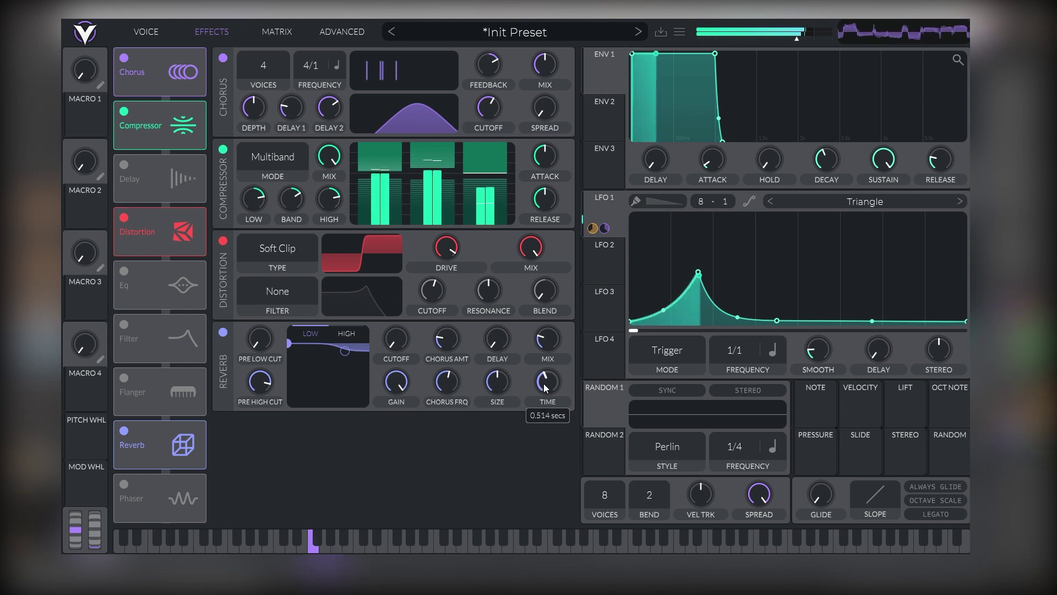
left_click(126, 280)
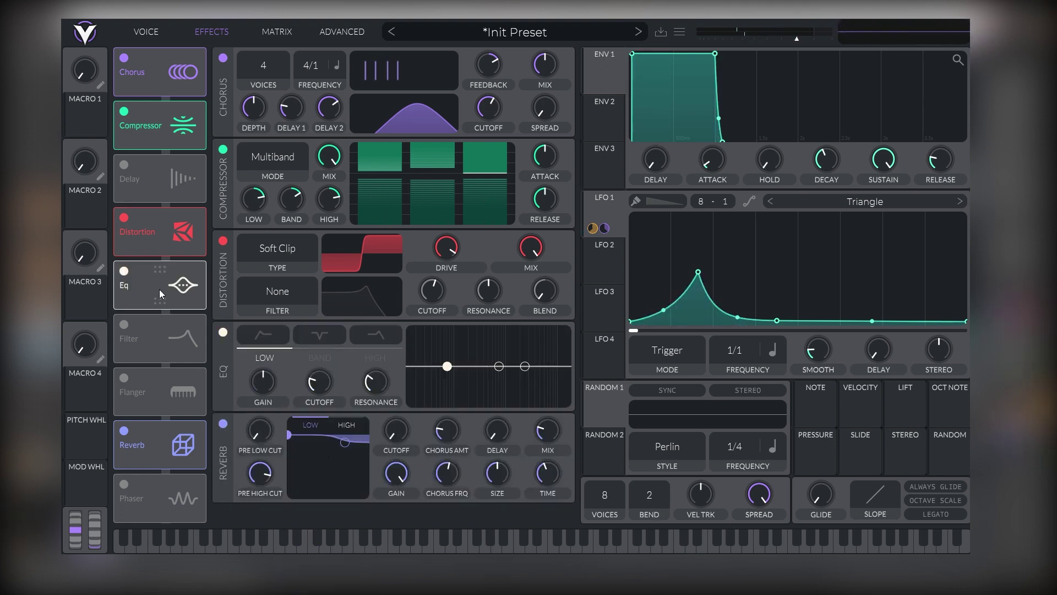
left_click_drag(159, 289, 157, 495)
left_click_drag(514, 457, 520, 449)
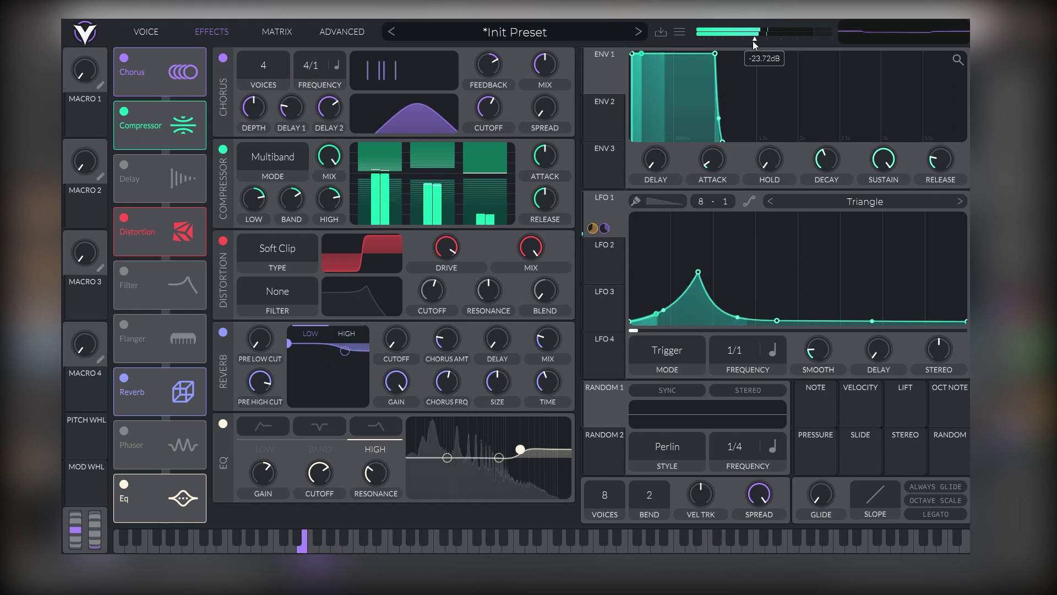
Assign LFO 2 to the master volume at 0.322 and curve its triangle into a spiky peak
left_click(606, 266)
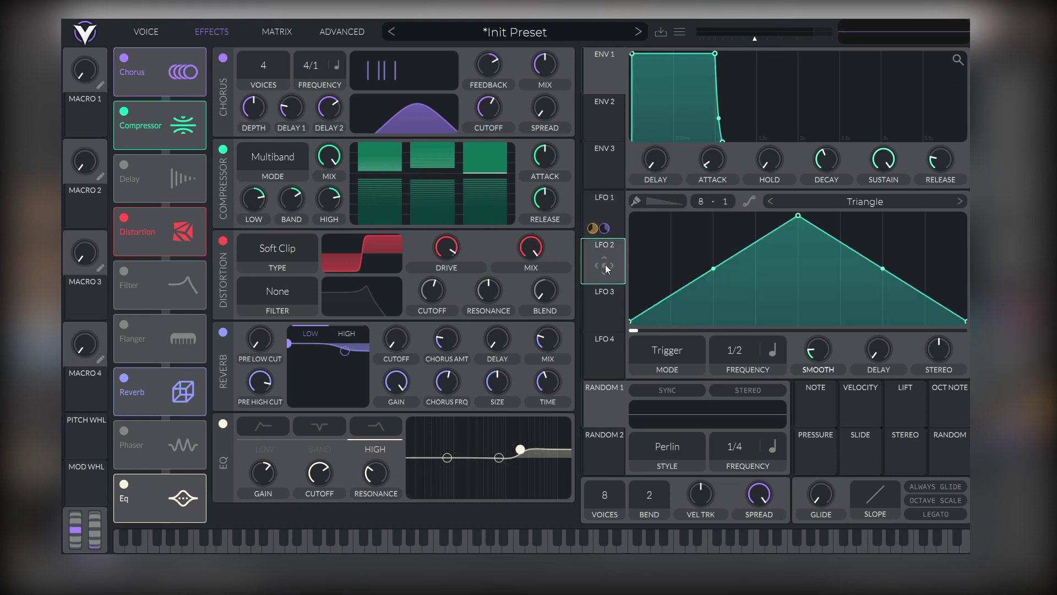
left_click_drag(606, 264, 764, 58)
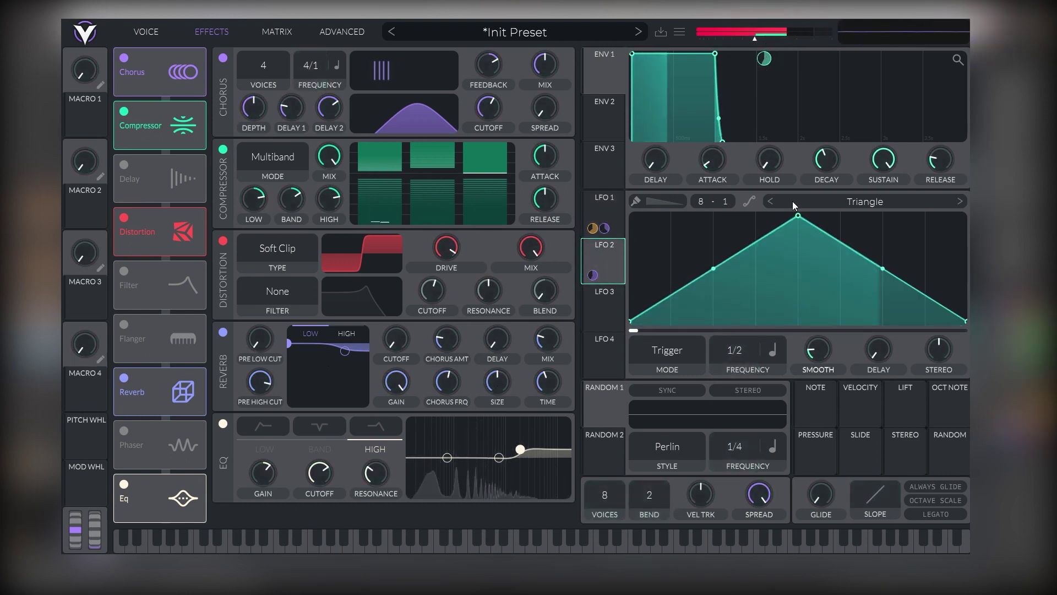
left_click_drag(797, 215, 756, 230)
left_click_drag(692, 276, 688, 300)
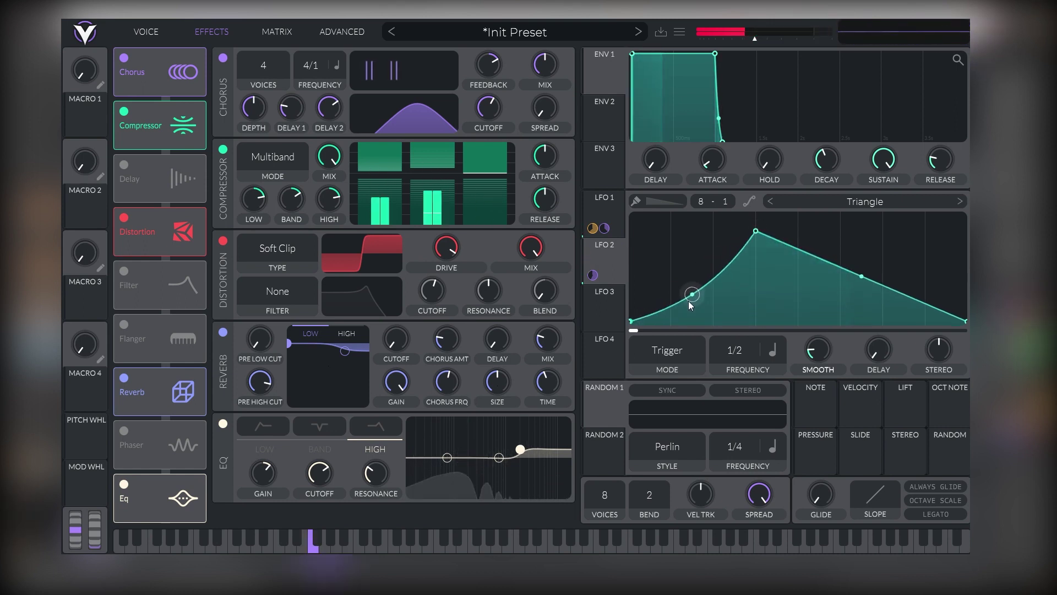
left_click_drag(861, 276, 857, 297)
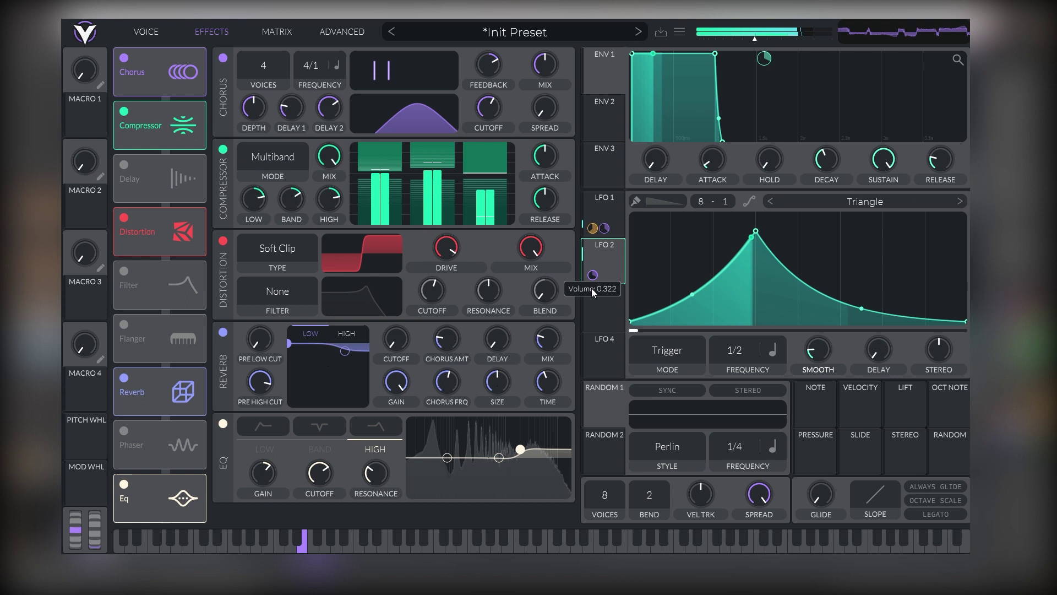
Raise and slightly shift LFO 1's peak point, then lower the distortion drive to 21.90 dB
left_click(145, 32)
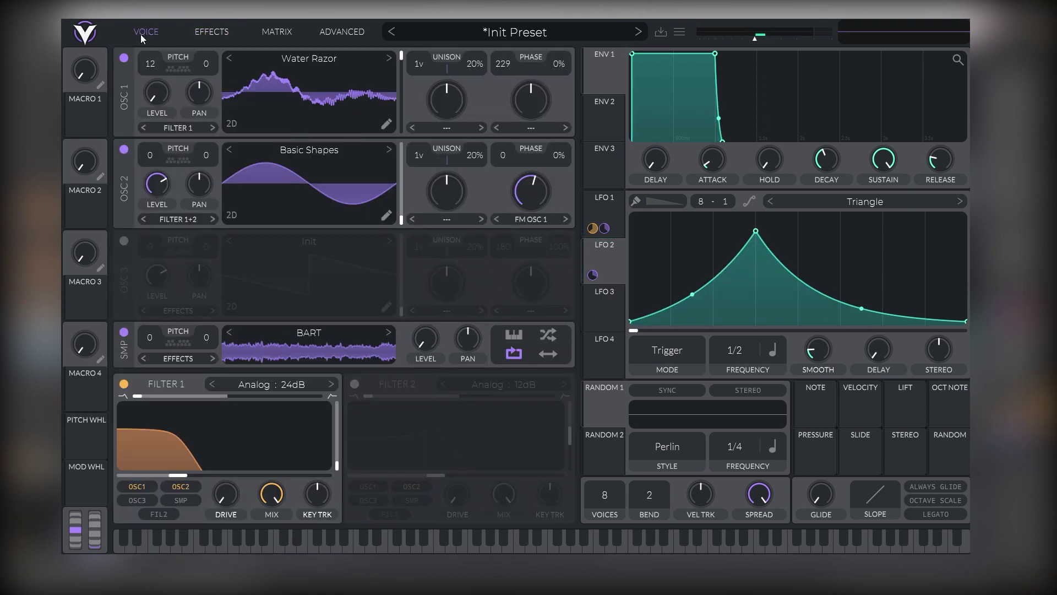
left_click(617, 211)
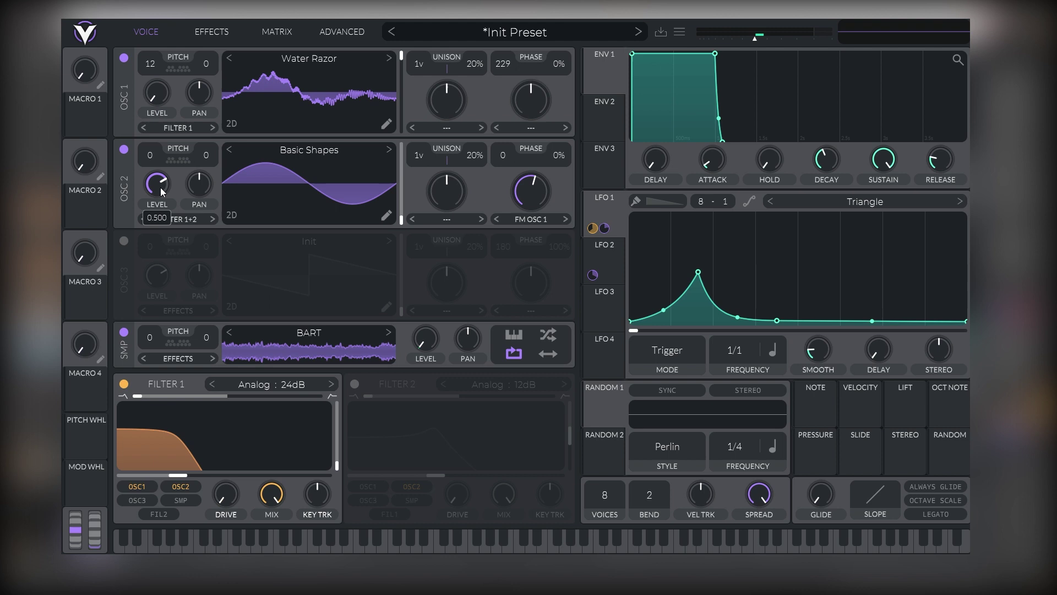
scroll(158, 202, "down", 2)
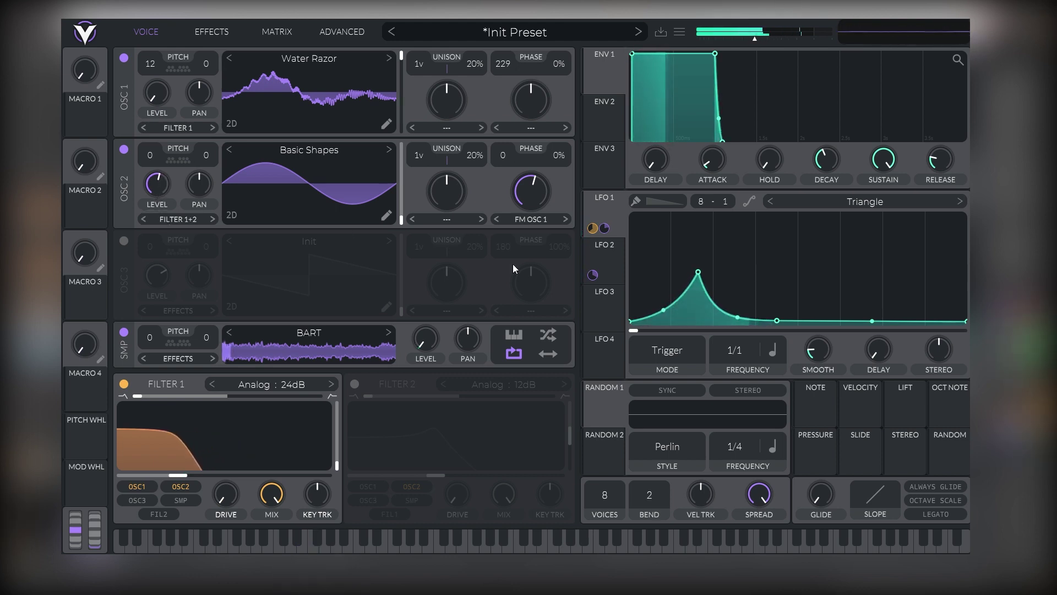
left_click_drag(698, 272, 694, 271)
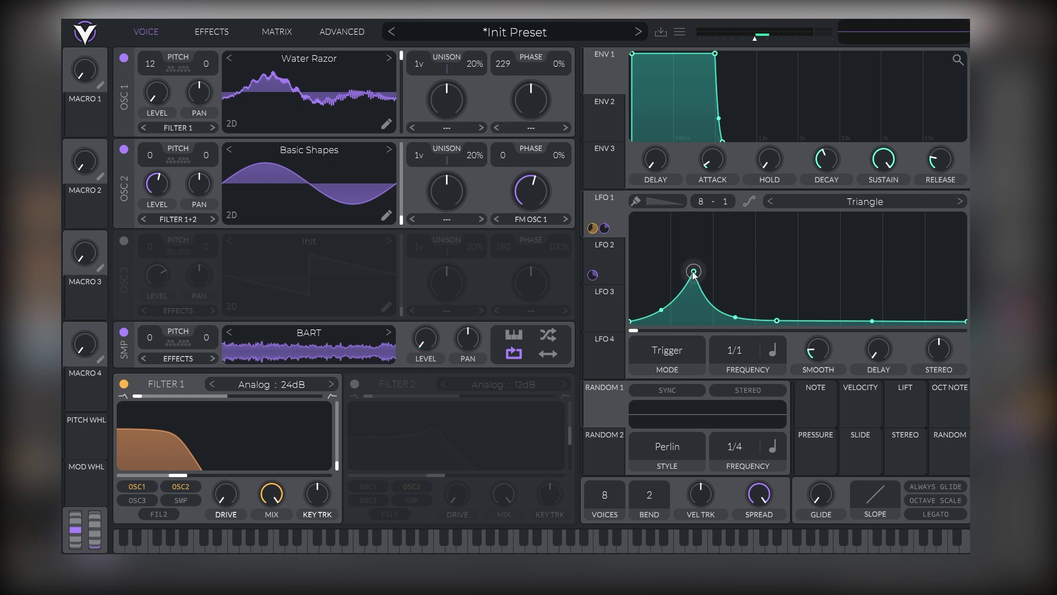
mouse_move(694, 273)
left_mouse_down()
mouse_move(691, 239)
mouse_move(690, 264)
left_mouse_up()
left_click(222, 36)
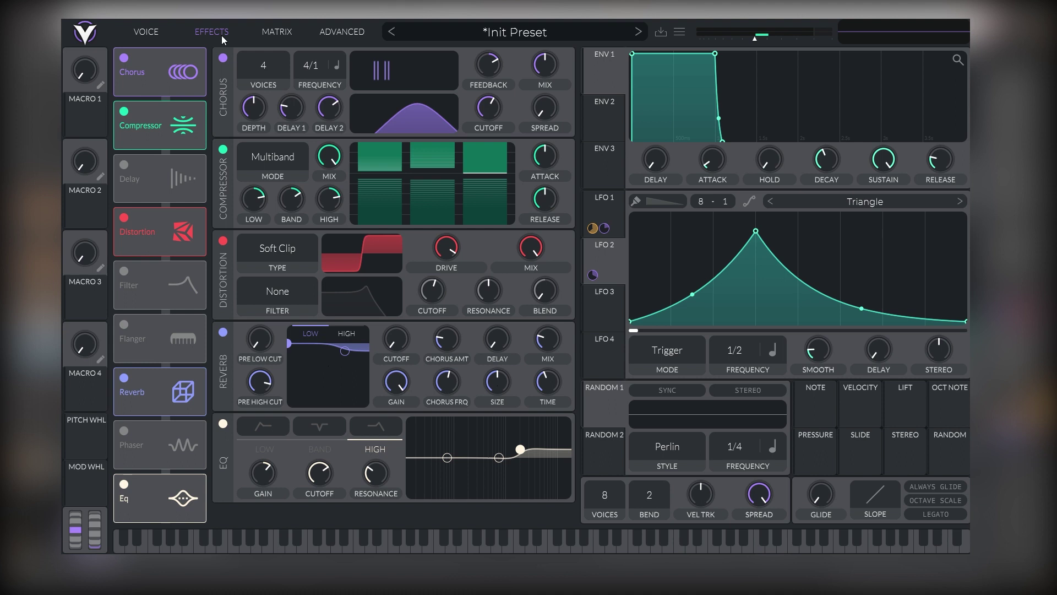
left_click_drag(444, 251, 441, 254)
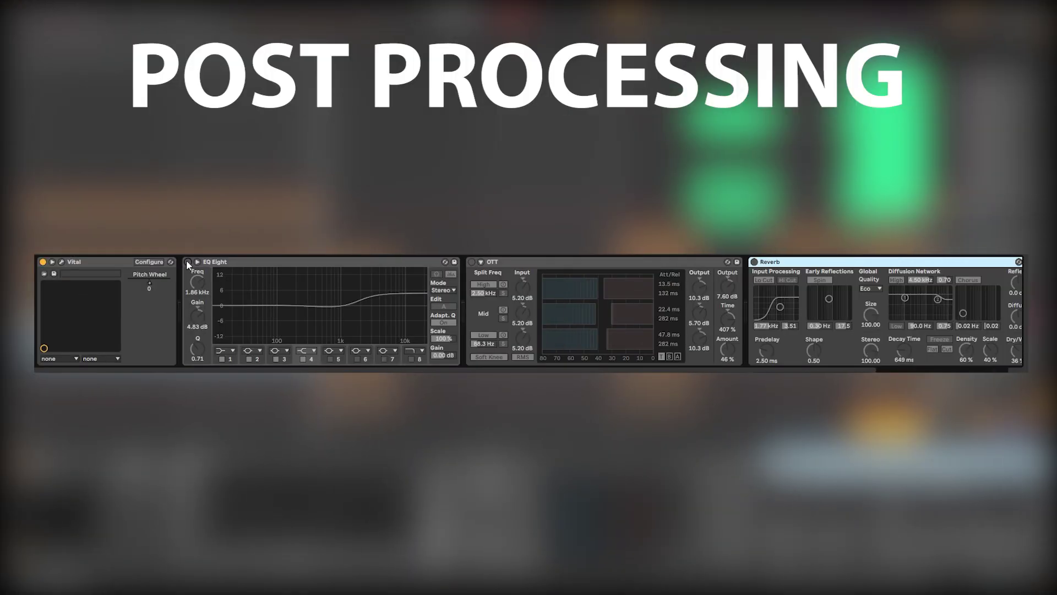
Power on the post-processing devices in order: EQ Eight, OTT, Reverb, and the second EQ Eight
left_click(188, 262)
left_click(472, 262)
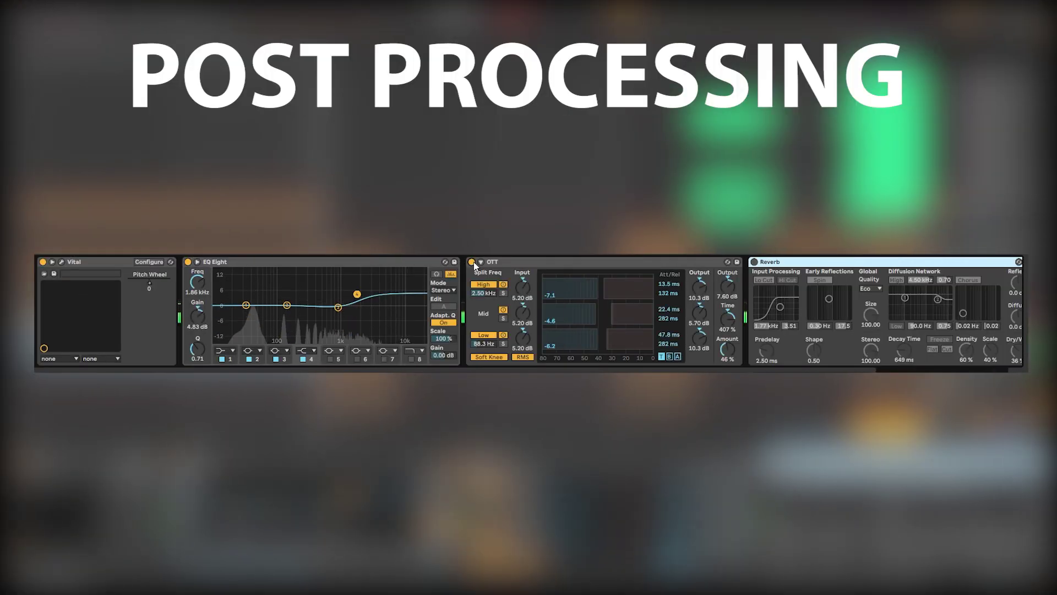
left_click(754, 262)
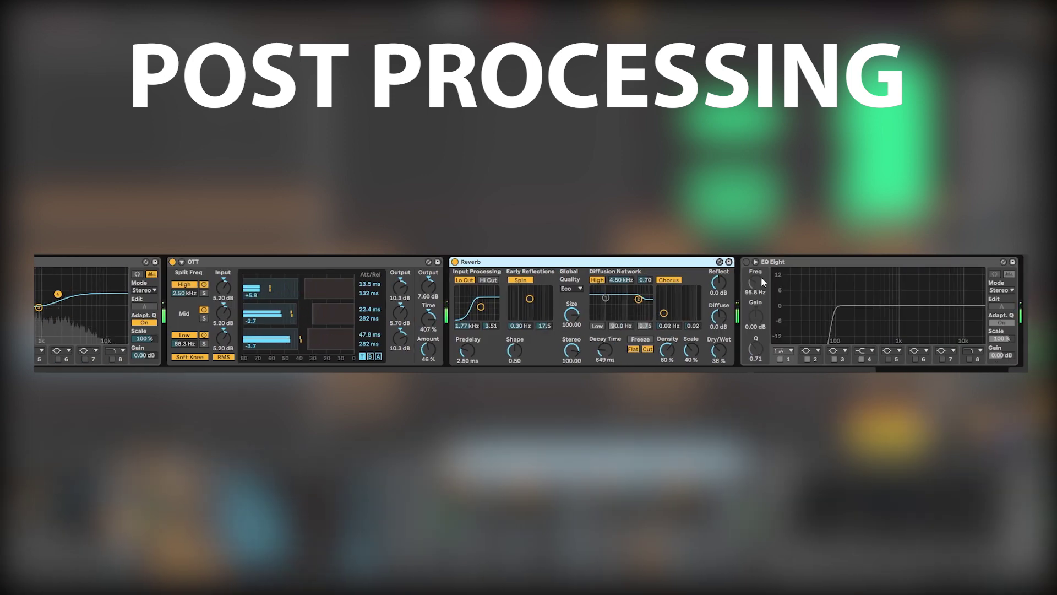
left_click(747, 263)
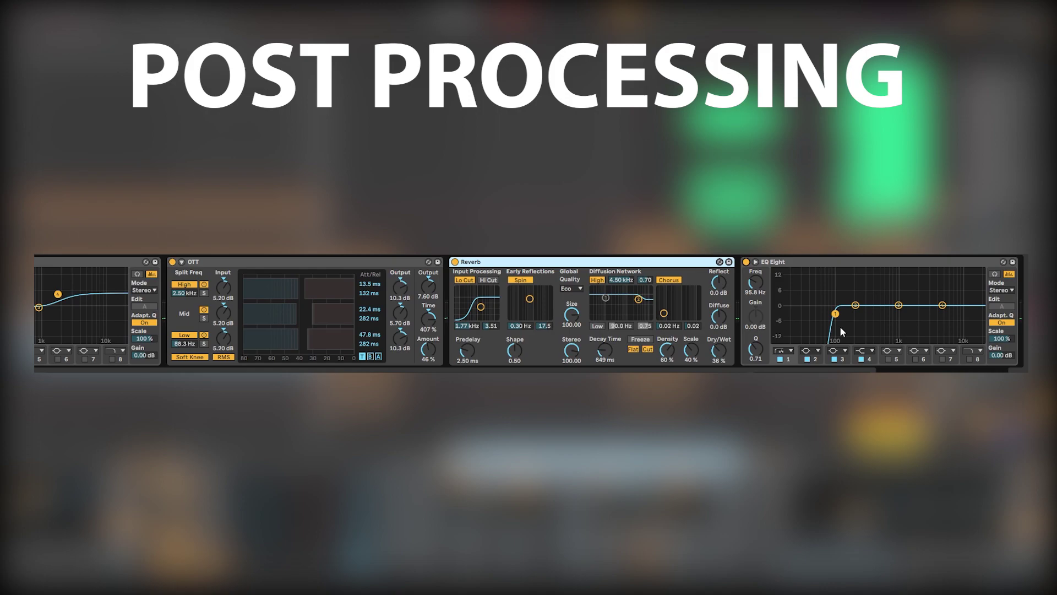